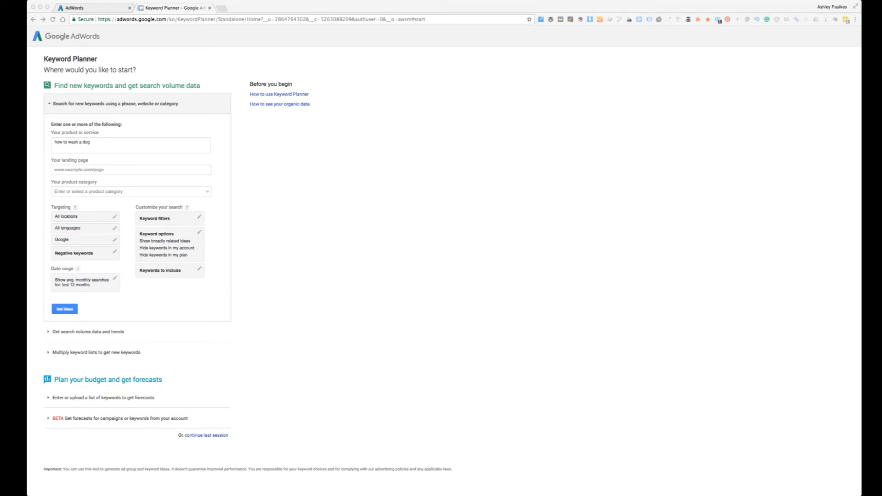
Inspect the location and language targeting options for the keyword search.
drag(54, 142, 91, 143)
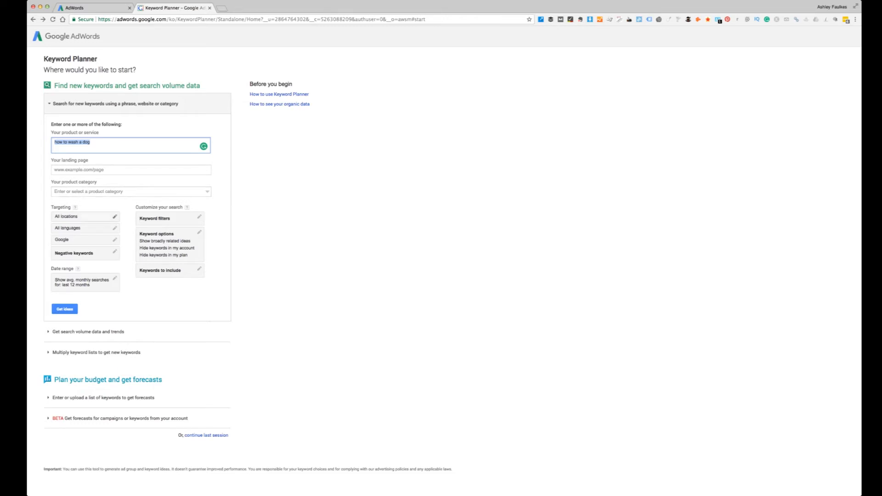
click(114, 217)
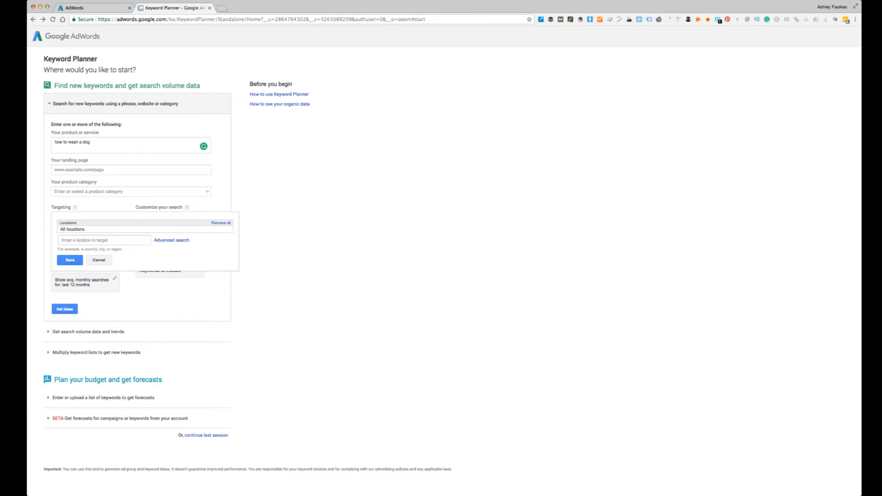
click(99, 260)
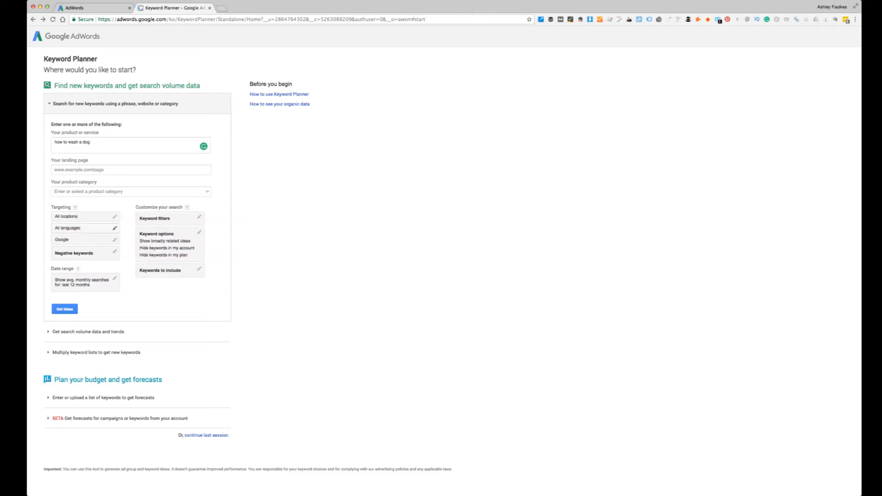
click(115, 228)
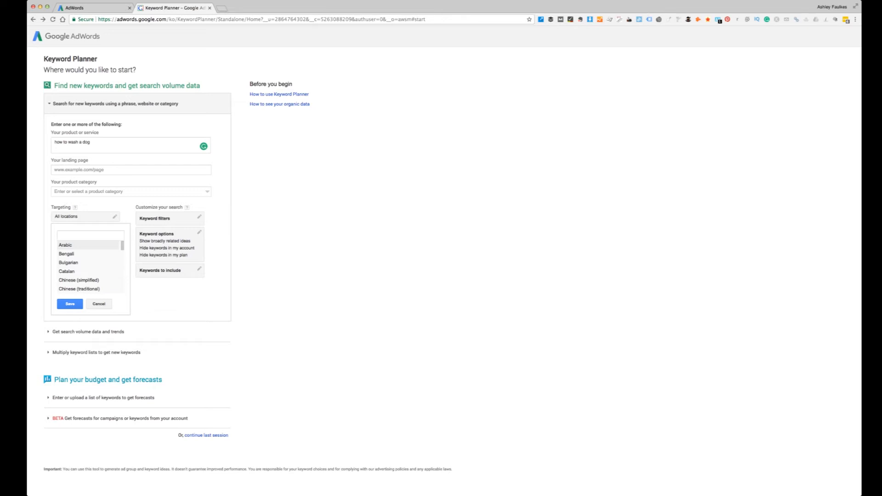
key(Escape)
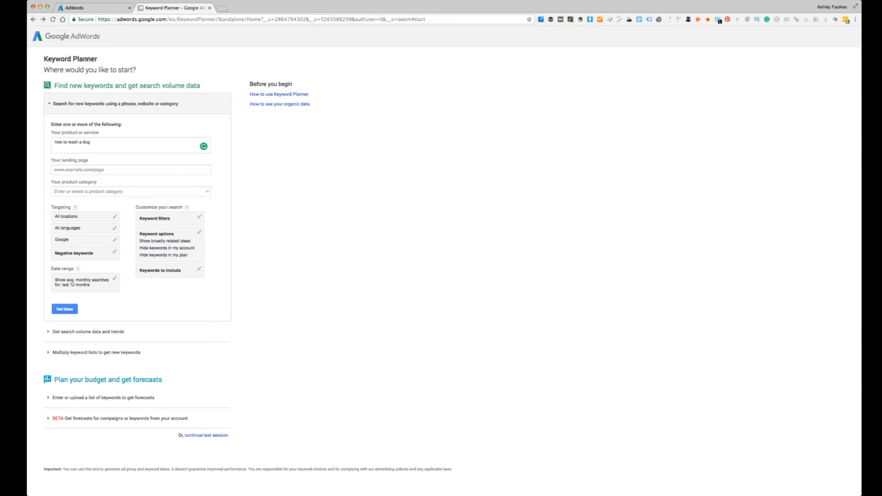
Get ideas for the phrase "how to wash a dog" and look through the individual keyword ideas.
click(64, 309)
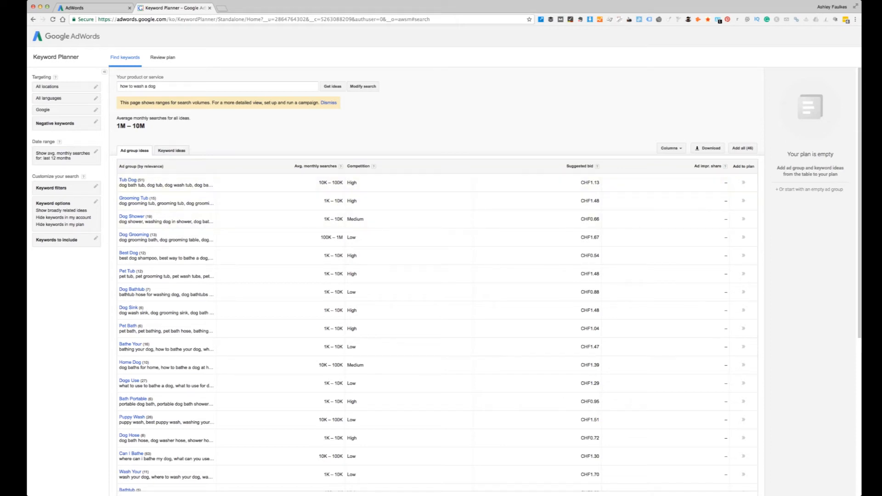
click(172, 150)
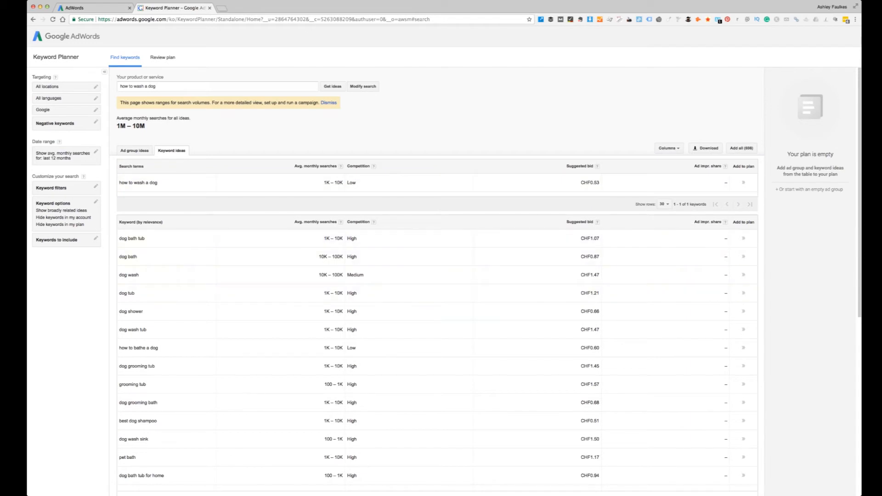
scroll(743, 200, down, 2)
scroll(743, 200, down, 5)
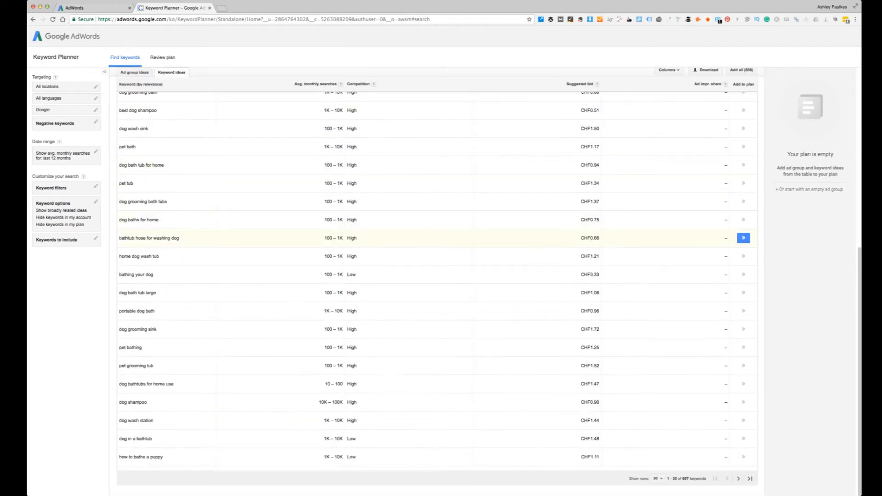
scroll(743, 238, up, 6)
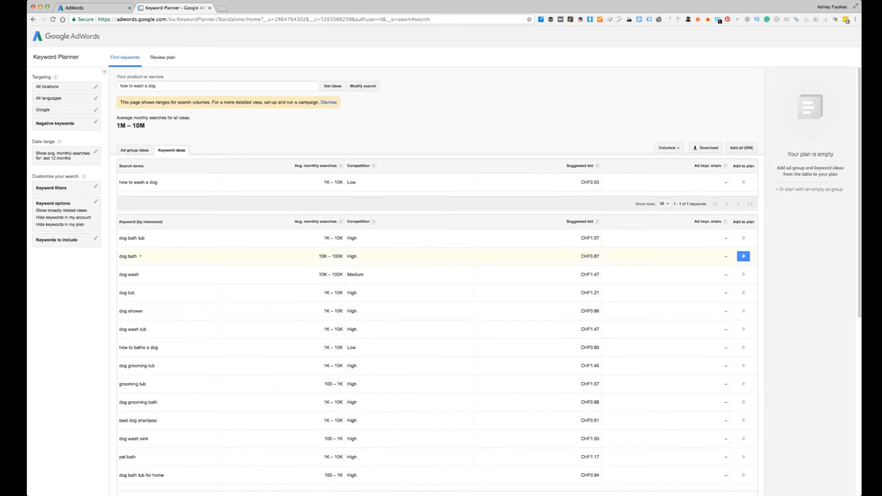
scroll(743, 295, down, 10)
scroll(743, 310, up, 10)
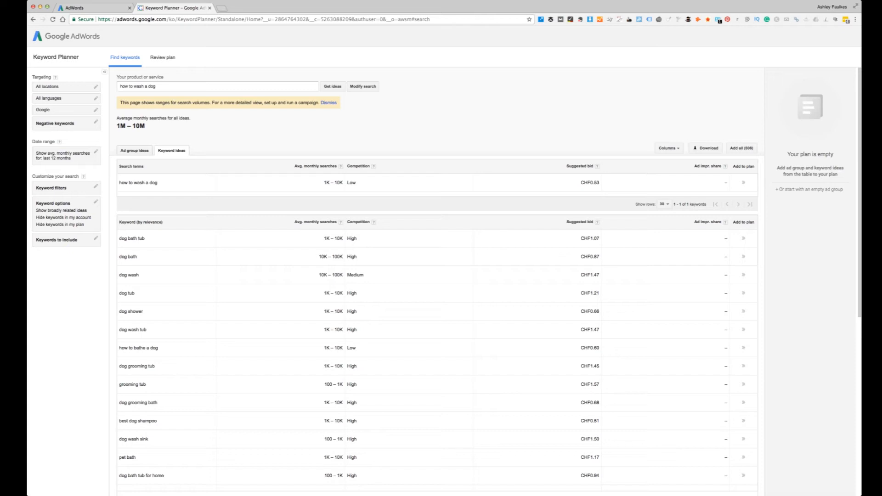
Switch to the ad group ideas and look through the list of groups.
click(133, 151)
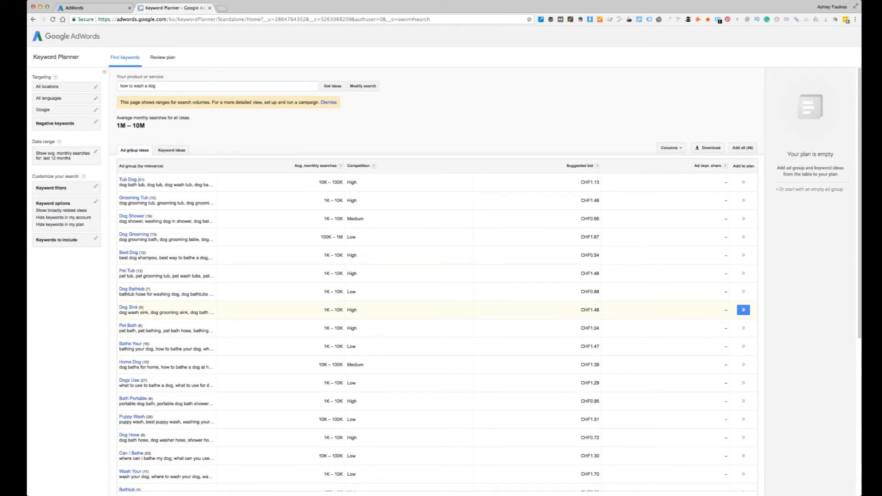
scroll(743, 215, down, 3)
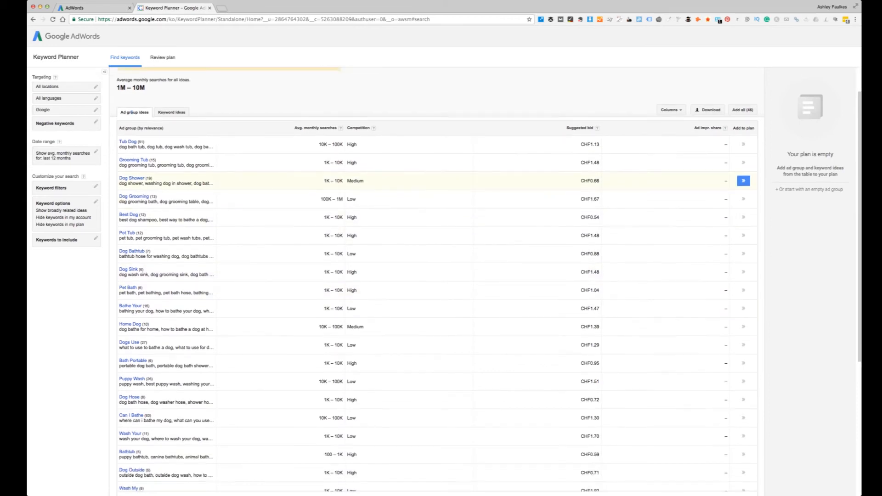
scroll(743, 216, down, 4)
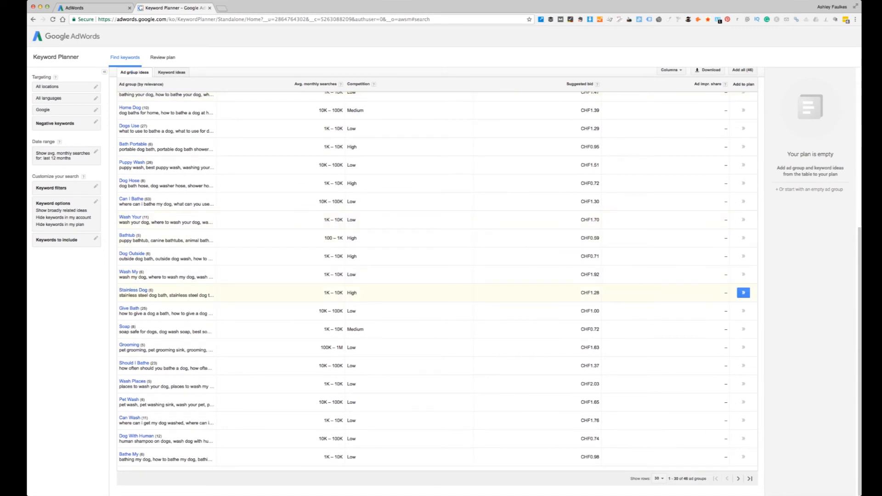
scroll(743, 292, up, 3)
scroll(743, 322, up, 1)
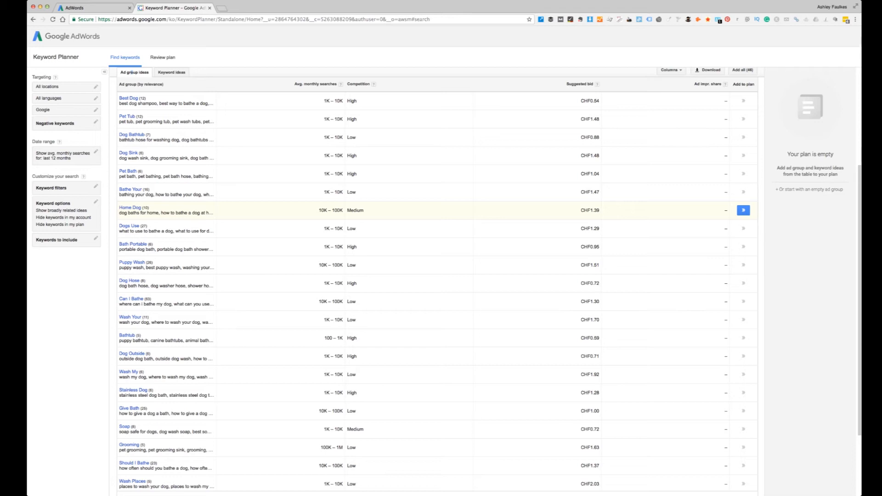
scroll(436, 289, up, 2)
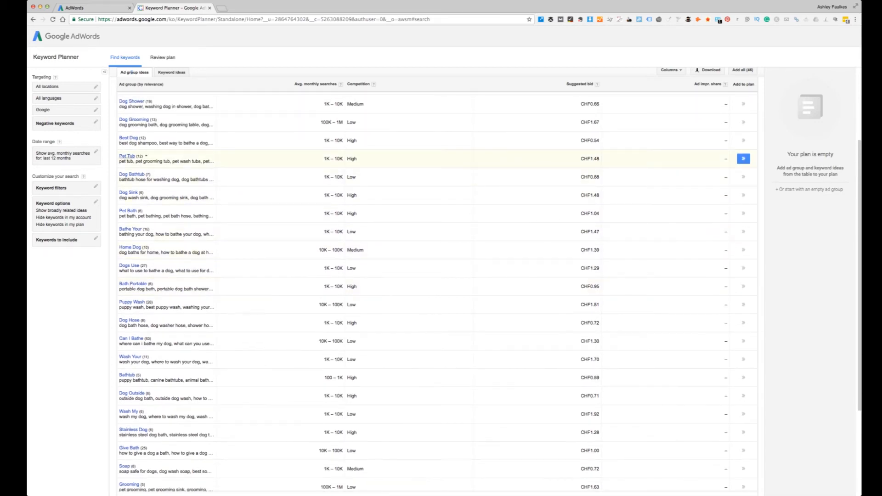
Open the Pet Tub ad group, examine its keyword "professional pet grooming tubs", and return to the ad group ideas.
click(126, 156)
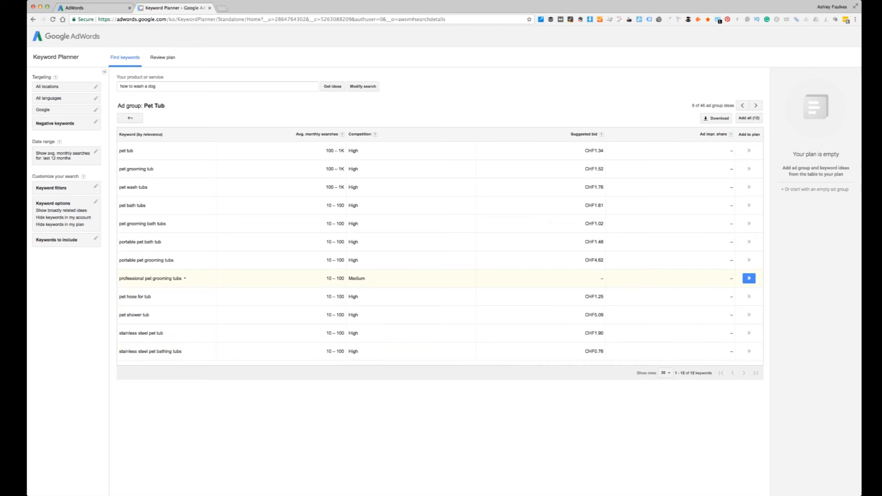
drag(183, 278, 123, 278)
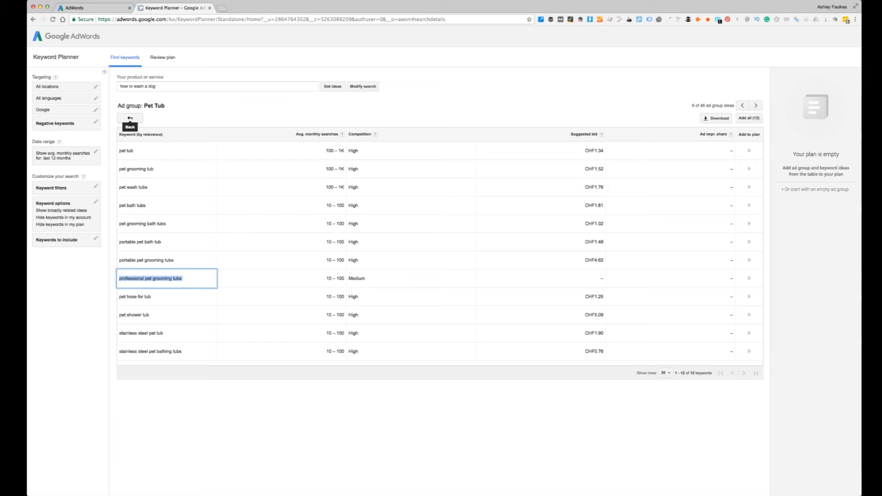
click(130, 118)
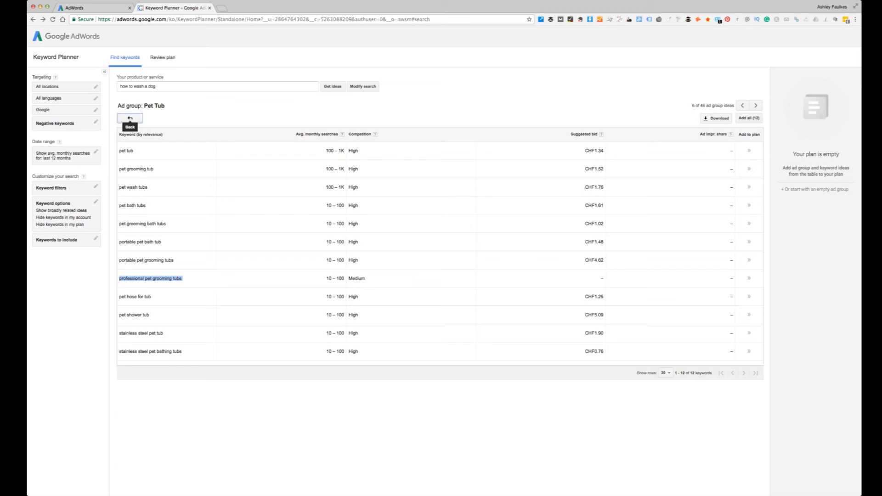
scroll(436, 243, down, 10)
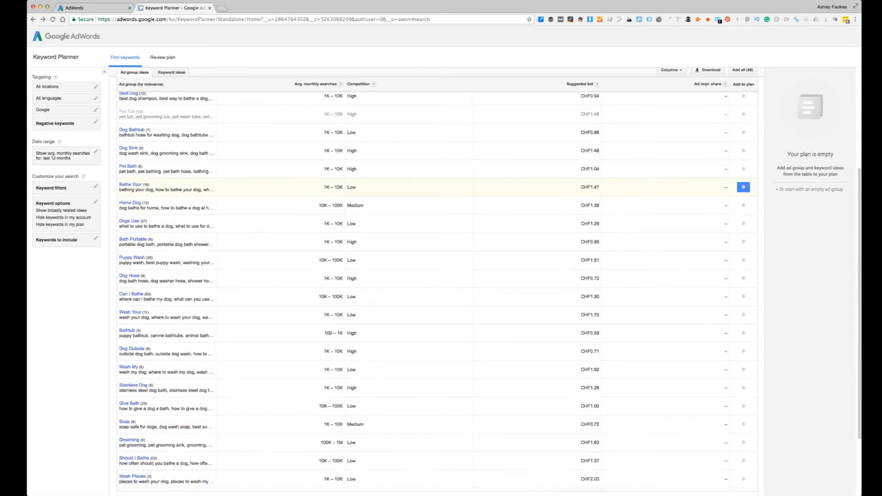
scroll(436, 255, up, 10)
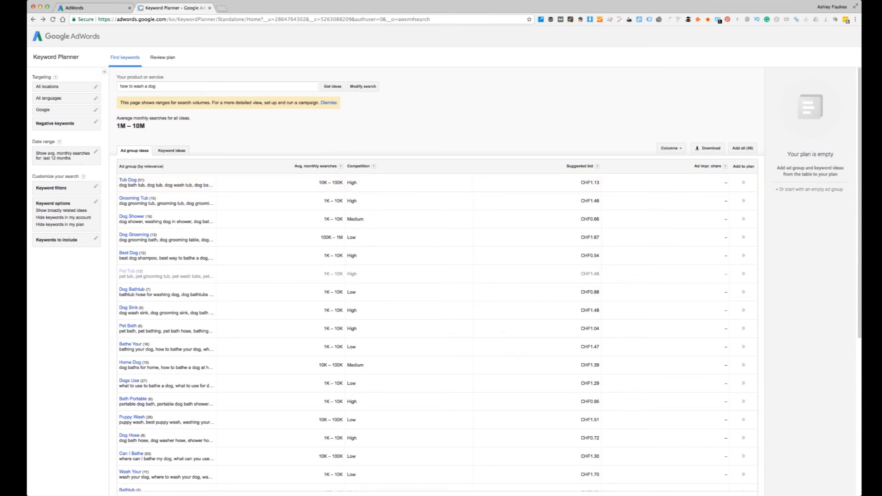
Show the keyword ideas, add "tub" as a negative keyword, and get the ideas again.
click(171, 150)
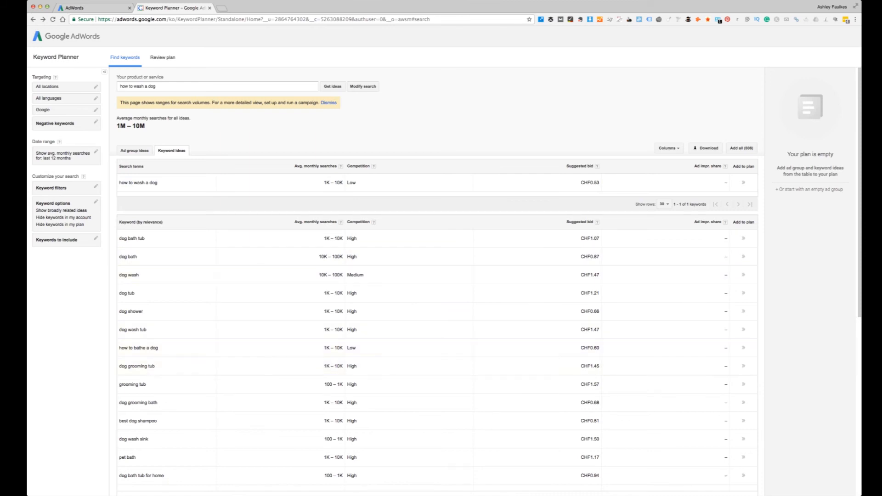
drag(159, 183, 118, 182)
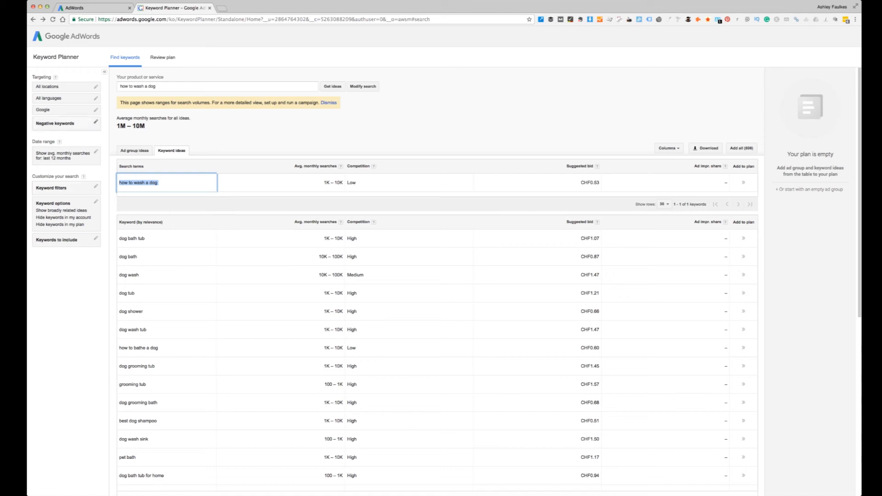
click(67, 123)
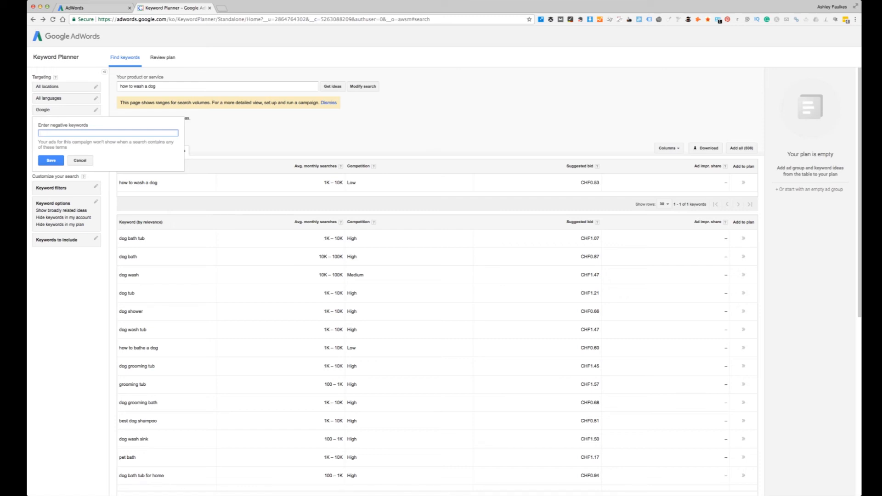
text(tub)
key(Return)
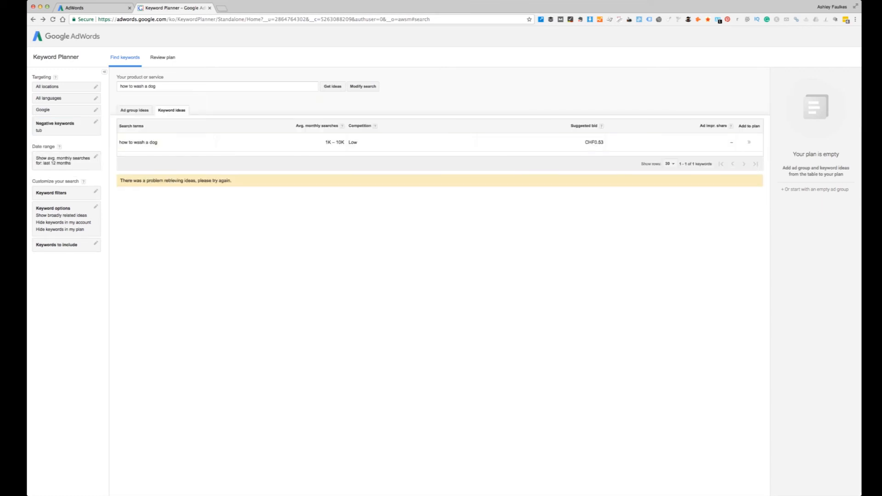
click(332, 87)
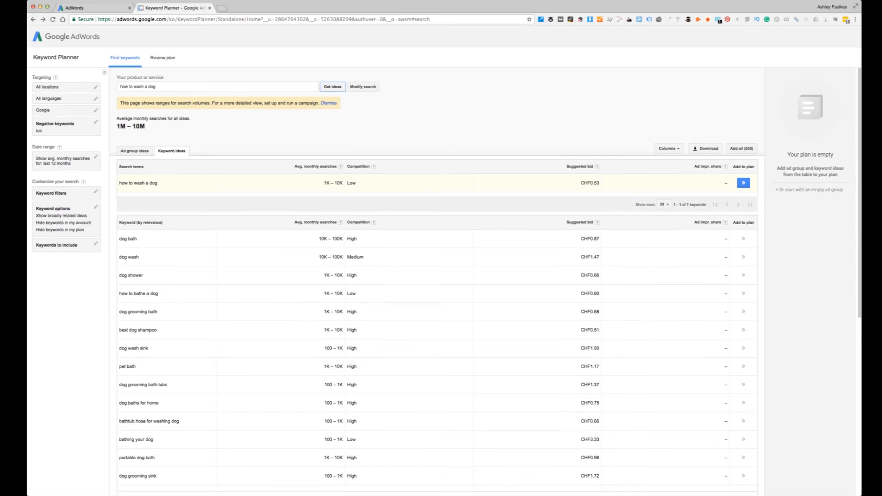
scroll(437, 299, down, 5)
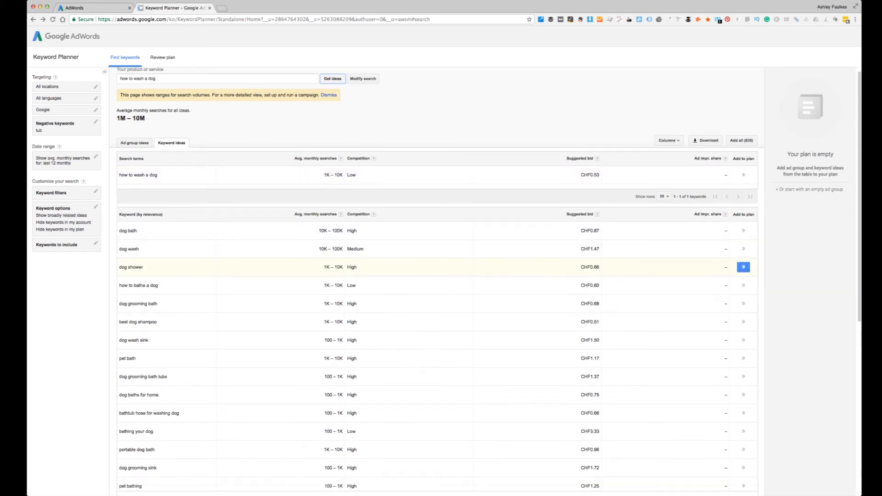
scroll(436, 298, up, 5)
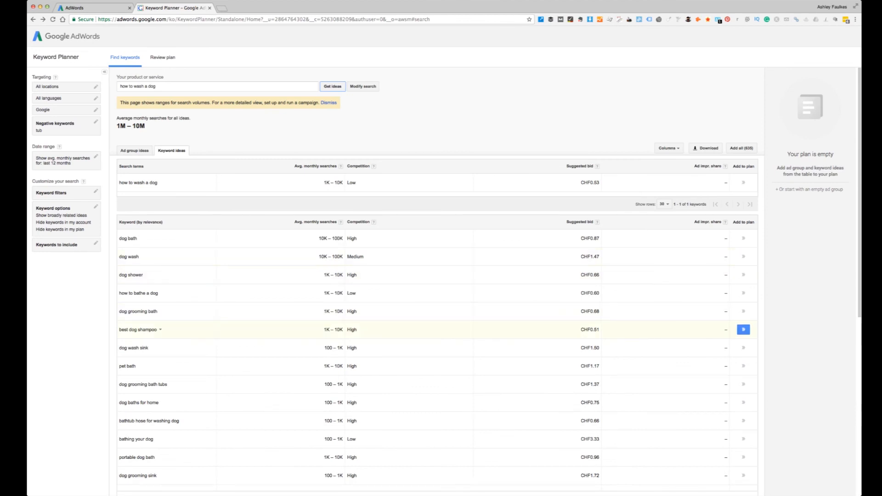
Add "shampoo" to the negative keywords alongside "tub" and look over the filtered keyword ideas.
click(66, 126)
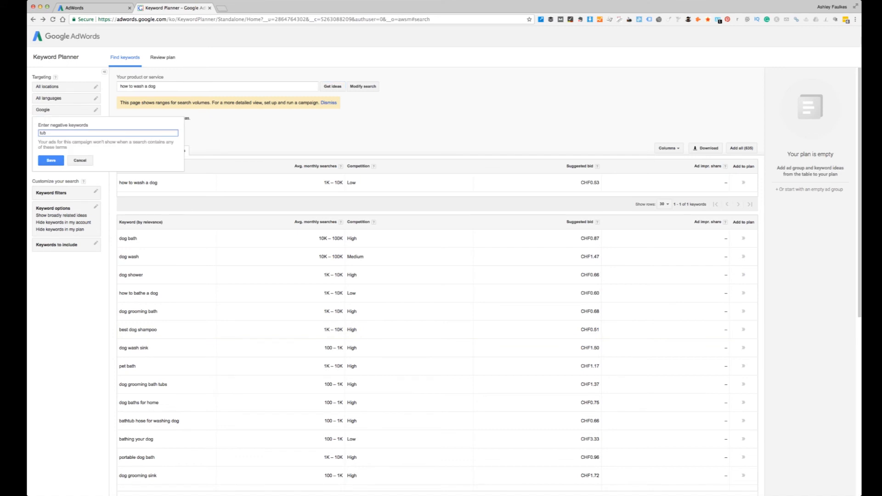
text(, shampp)
click(51, 160)
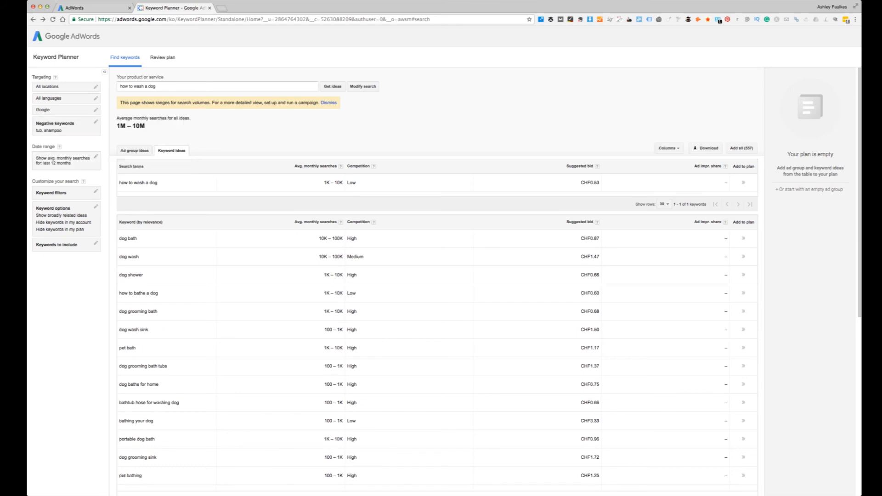
scroll(743, 274, down, 6)
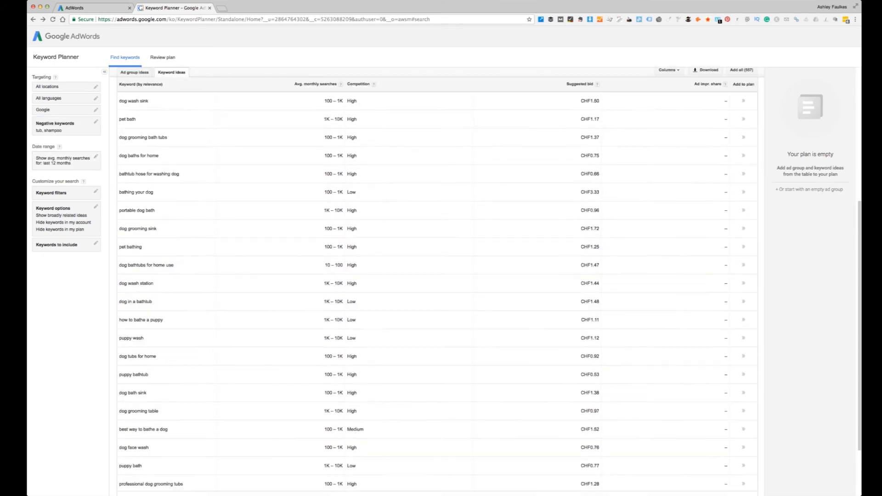
scroll(743, 274, up, 6)
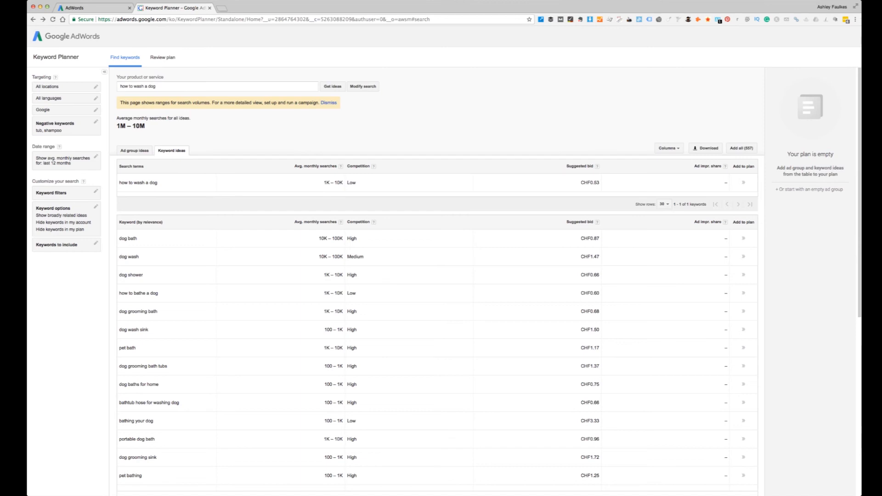
Include only keywords containing "bath" and look through the filtered keyword ideas.
click(66, 245)
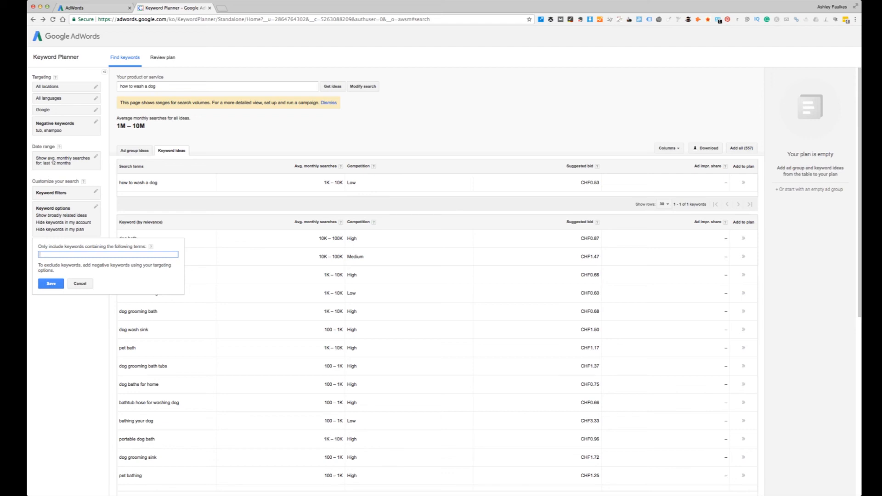
text(bath)
key(Return)
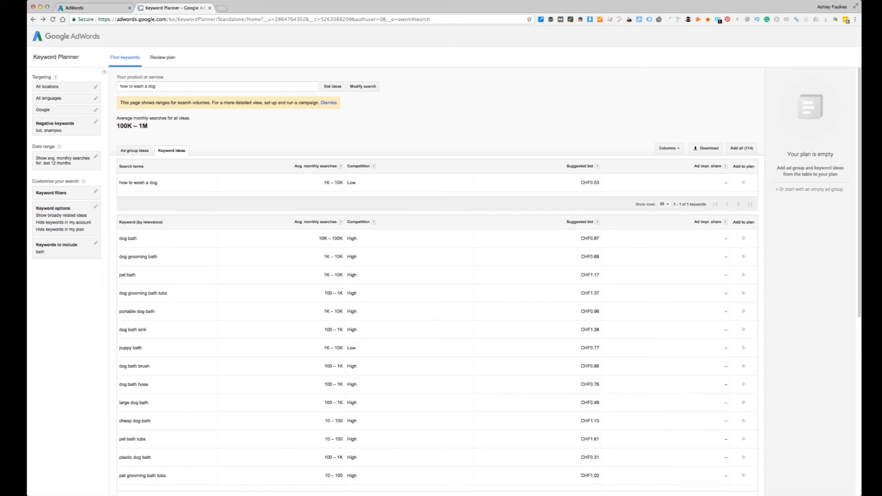
scroll(743, 273, down, 2)
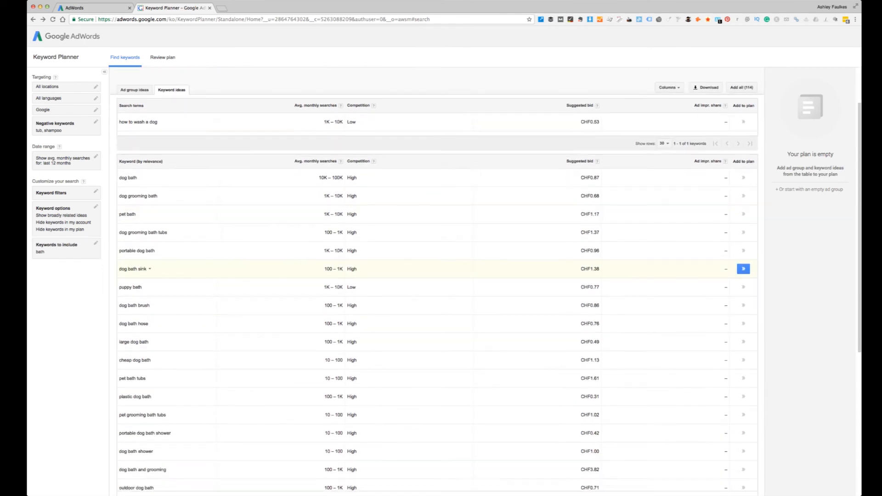
scroll(743, 269, down, 4)
scroll(743, 360, down, 1)
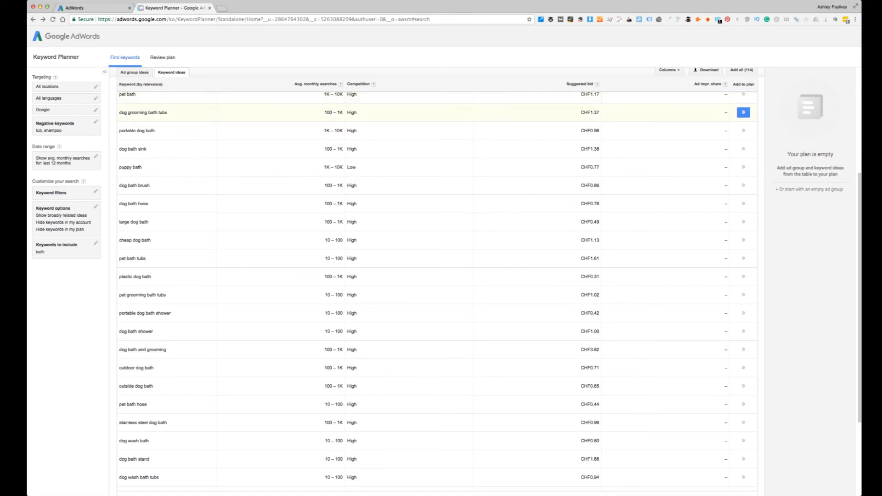
scroll(743, 113, up, 3)
scroll(743, 211, up, 2)
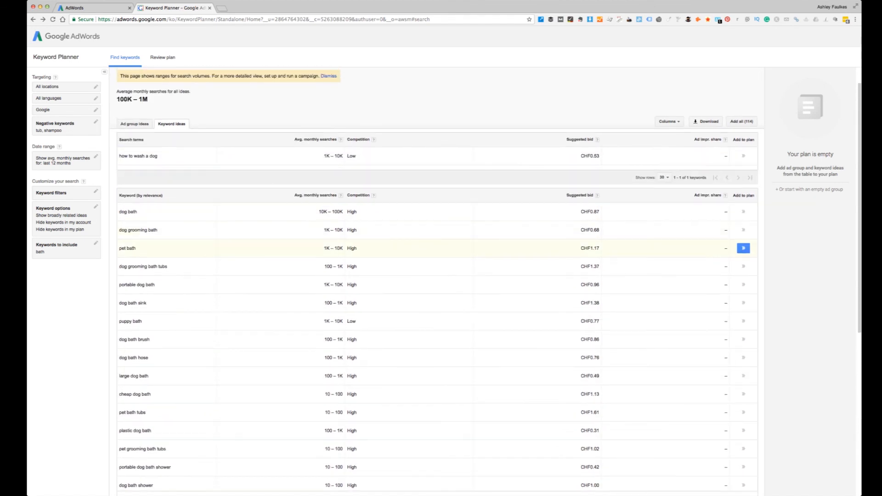
scroll(743, 324, down, 10)
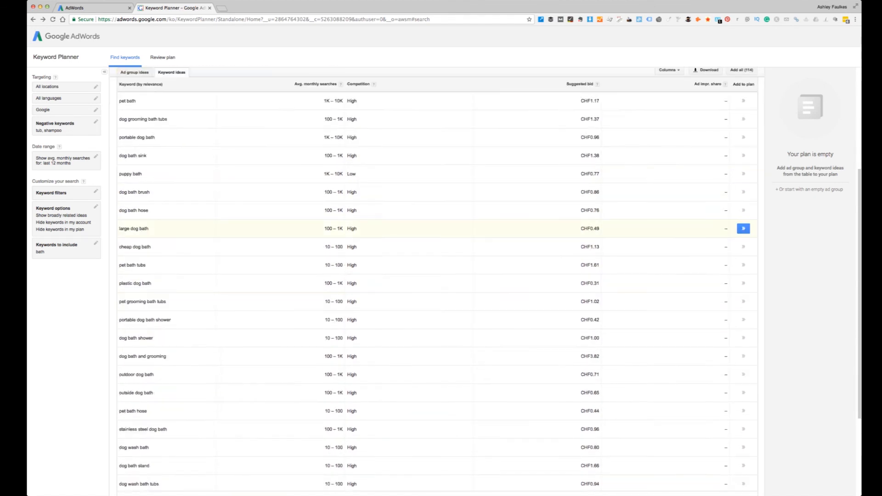